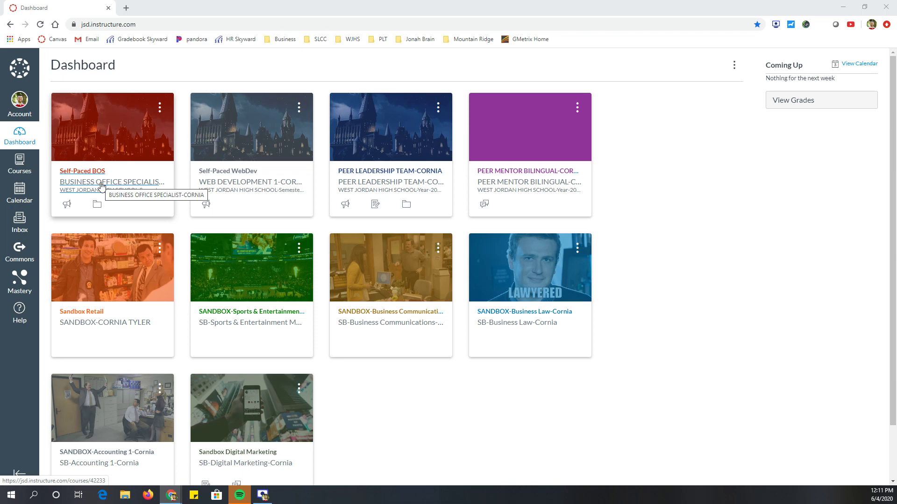
# Step: Open the Business Office Specialist course's Settings to reach its Share to Commons form
pyautogui.click(101, 185)
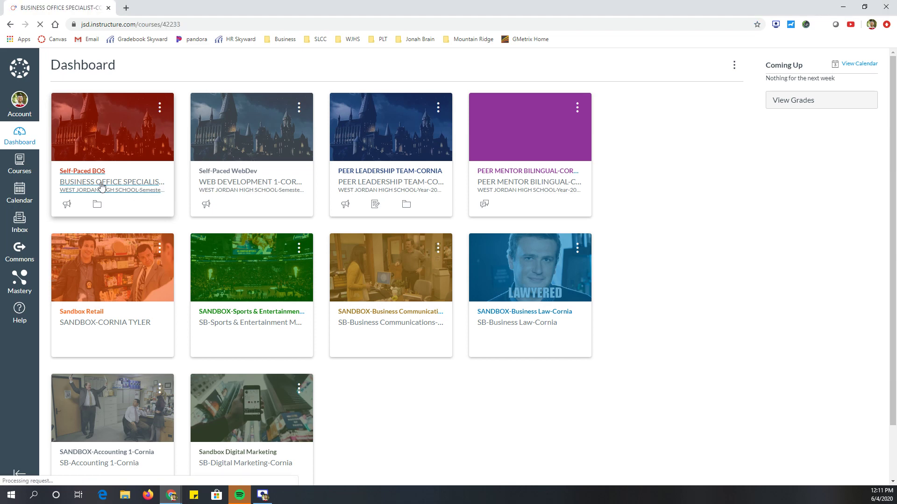
pyautogui.scroll(-8, 101, 186)
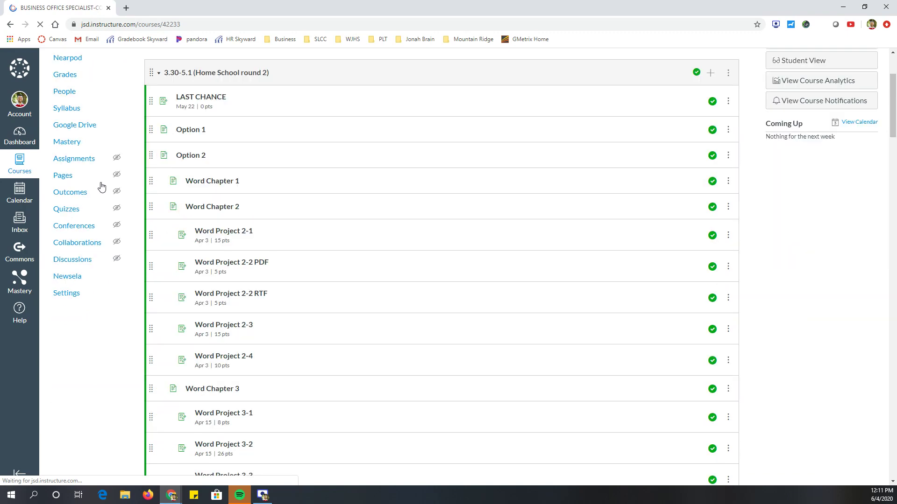
pyautogui.click(77, 298)
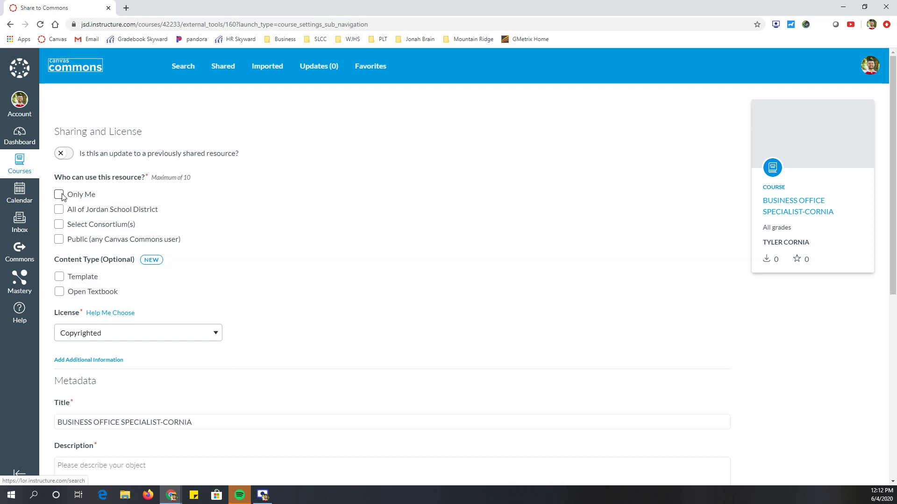
# Step: Share with all of Jordan School District and add the description 'This is for BOS'
pyautogui.scroll(-2, 63, 154)
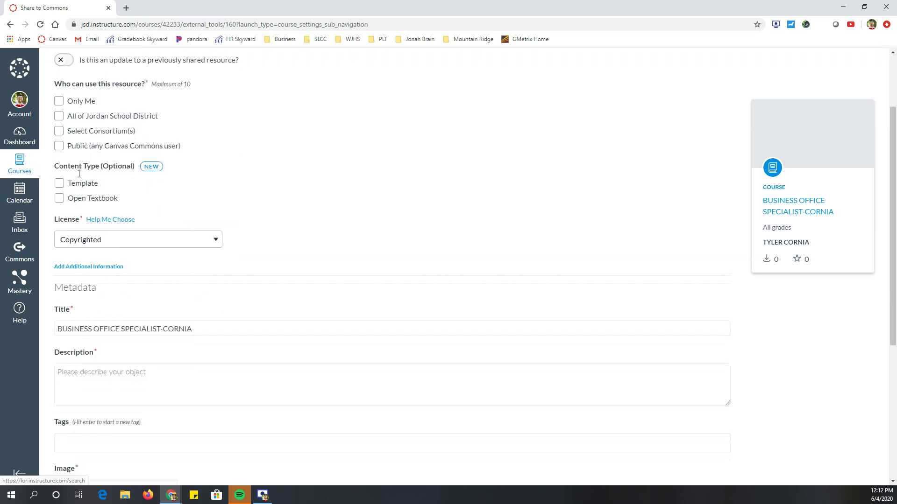
pyautogui.click(58, 116)
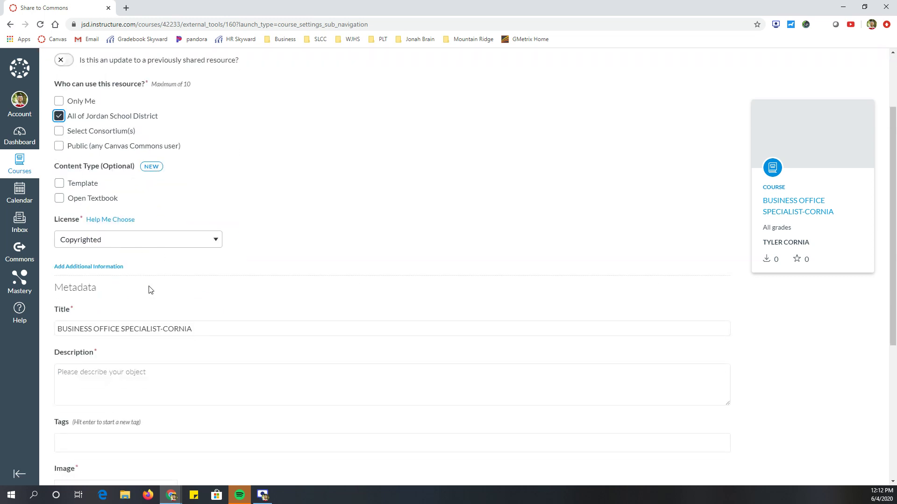
pyautogui.scroll(-1, 148, 289)
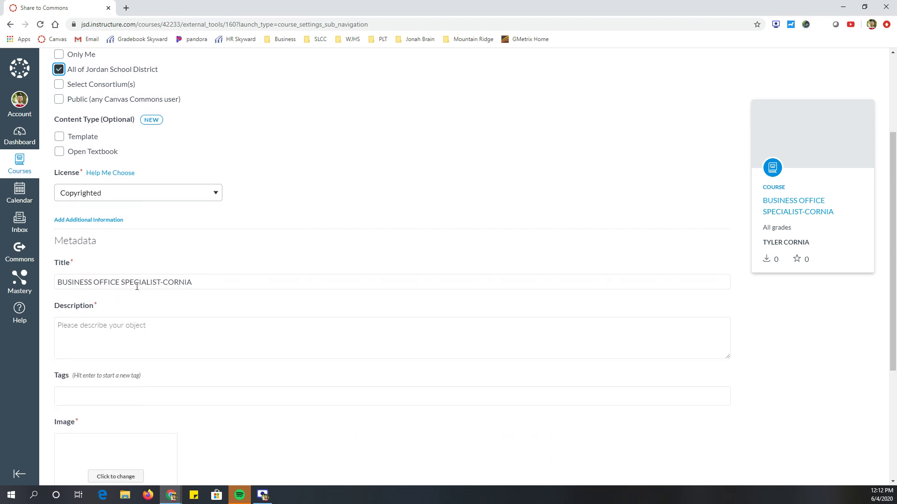
pyautogui.moveTo(159, 282); pyautogui.dragTo(210, 284)
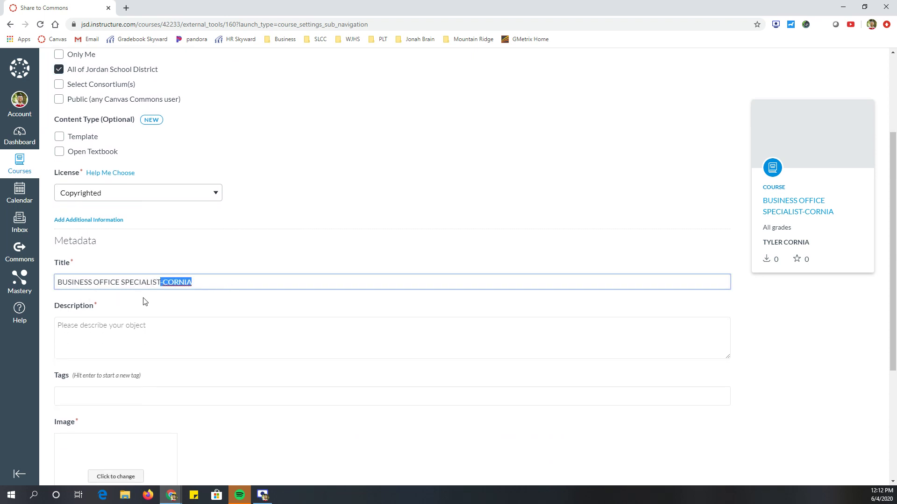
pyautogui.click(166, 283)
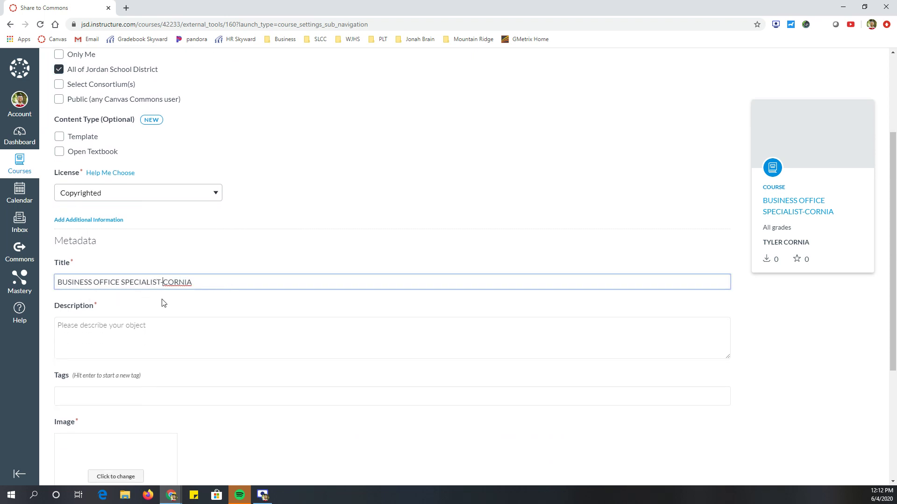
pyautogui.click(105, 333)
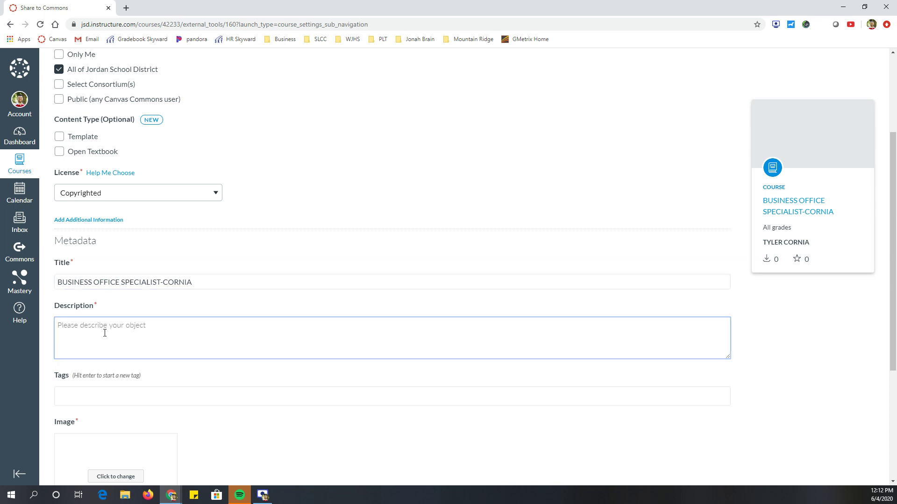
pyautogui.write('This is for BOS')
# Step: Add the tags WJHS and West Jordan High School to the resource
pyautogui.scroll(-2, 83, 294)
pyautogui.click(86, 302)
pyautogui.write('WJHS')
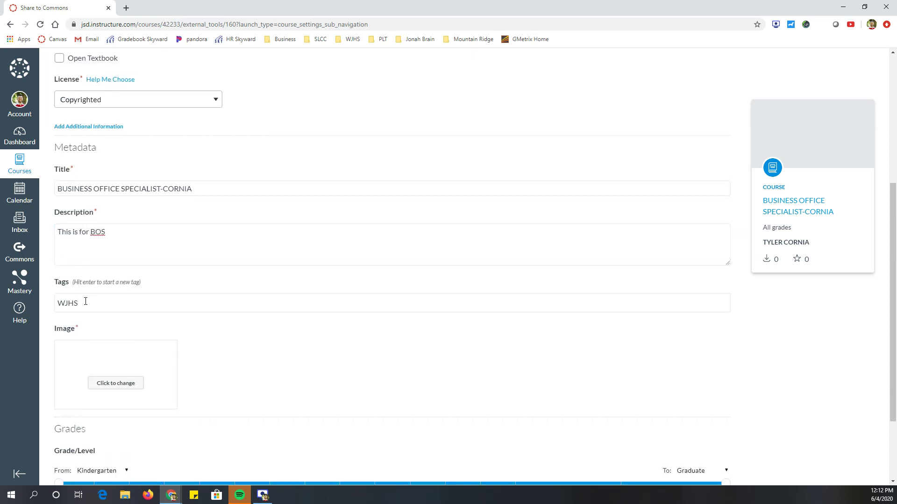
pyautogui.press('Return')
pyautogui.write('Wes')
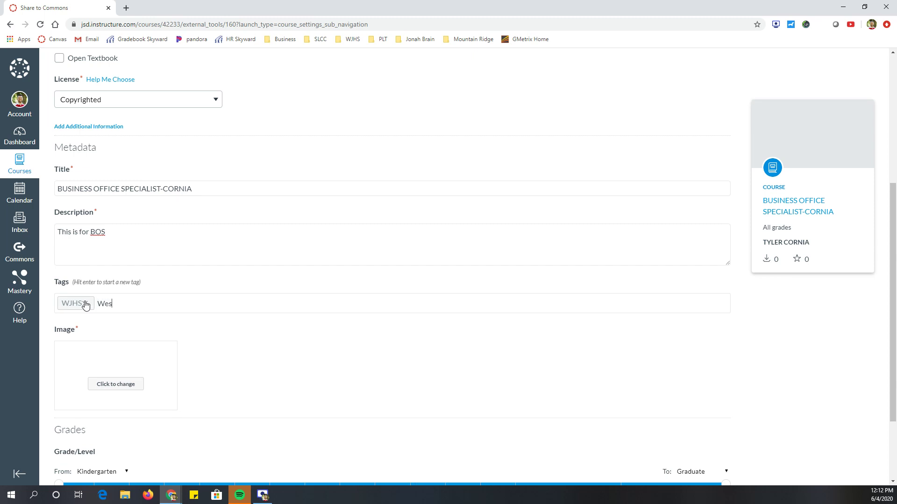
pyautogui.write('t Jordan High School')
pyautogui.press('Return')
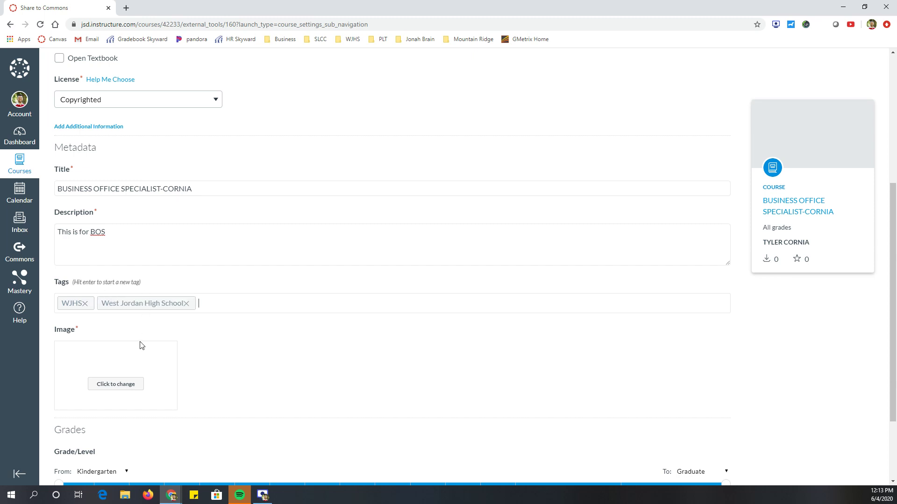
pyautogui.scroll(-2, 143, 360)
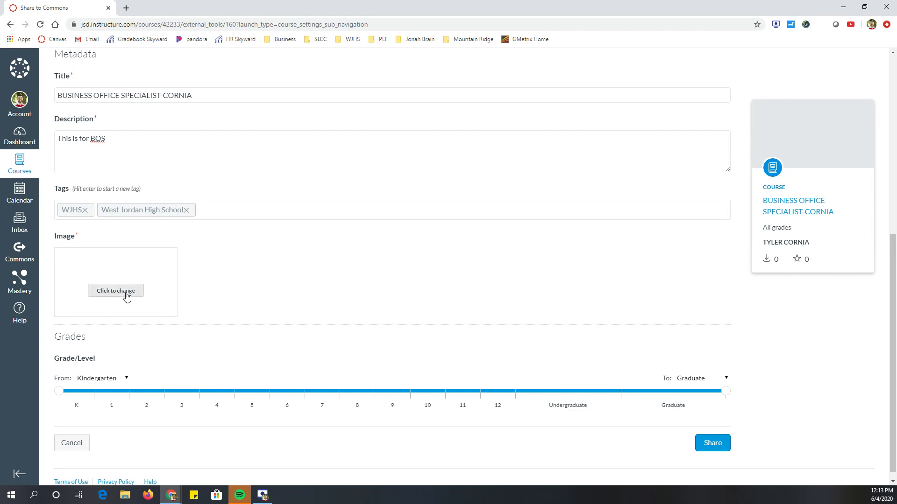
pyautogui.scroll(-1, 420, 402)
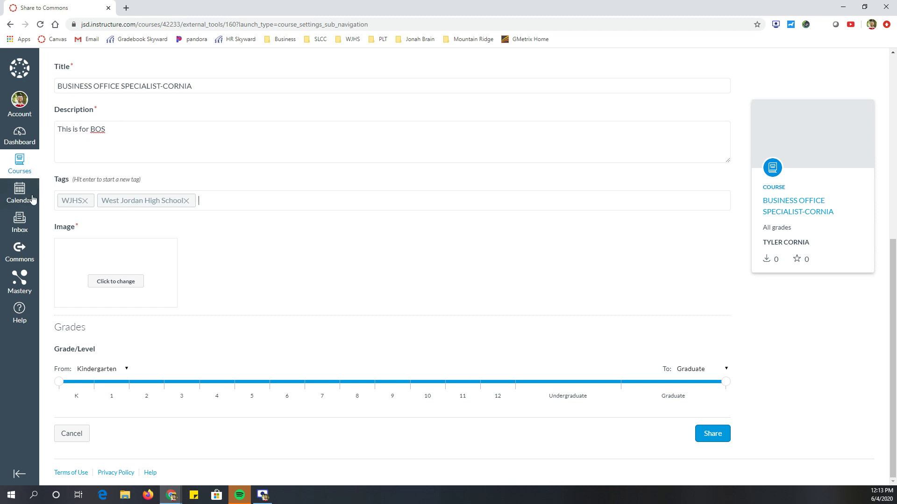
# Step: Go back to the Dashboard through Courses and open the Sandbox Retail course
pyautogui.click(26, 171)
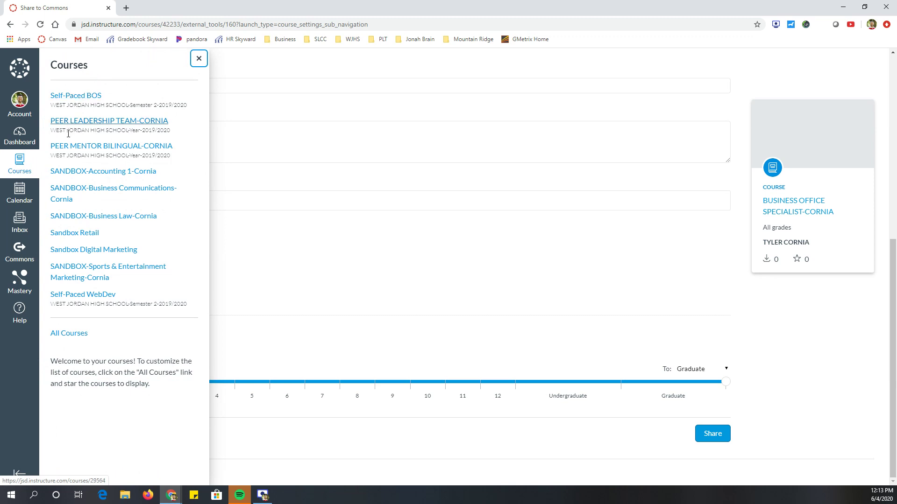
pyautogui.click(29, 142)
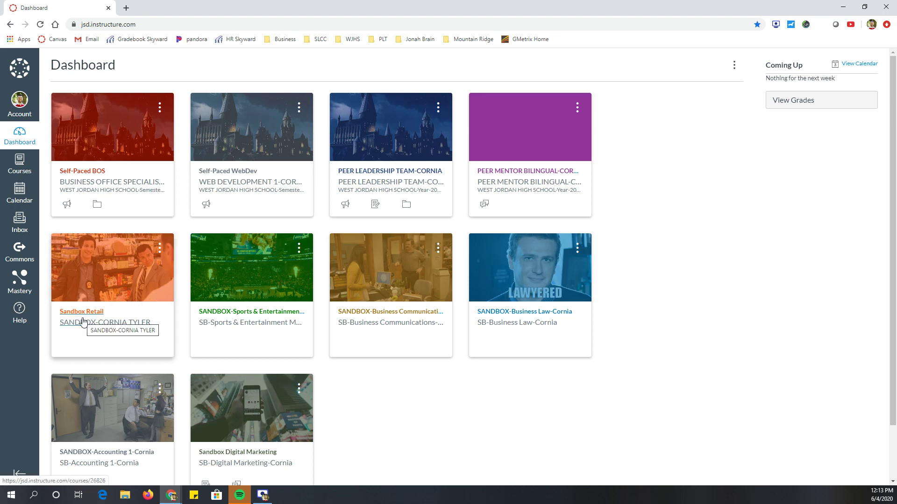
pyautogui.click(84, 322)
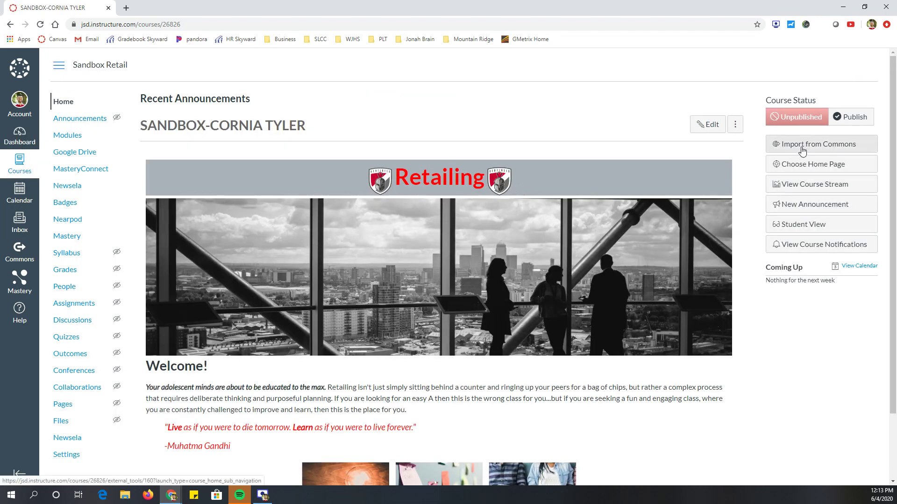
# Step: From Sandbox Retail's Import from Commons page, search Commons for 'business office specialist'
pyautogui.click(801, 148)
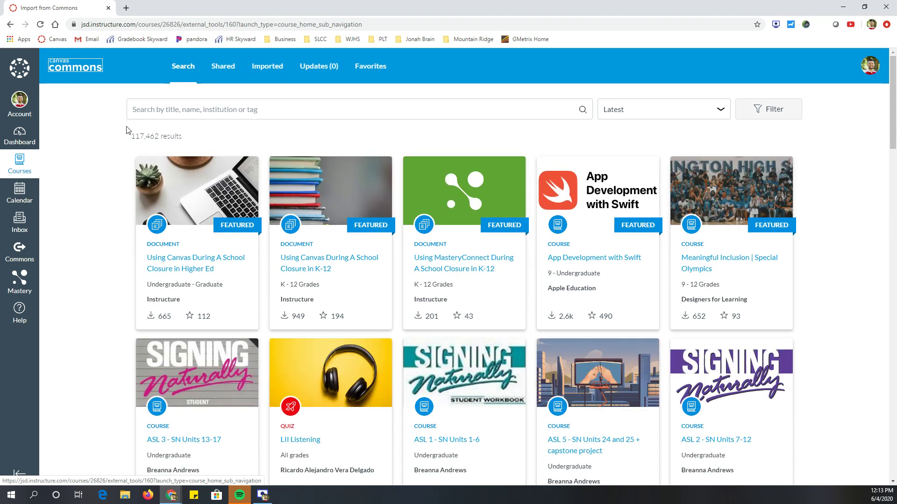
pyautogui.click(157, 111)
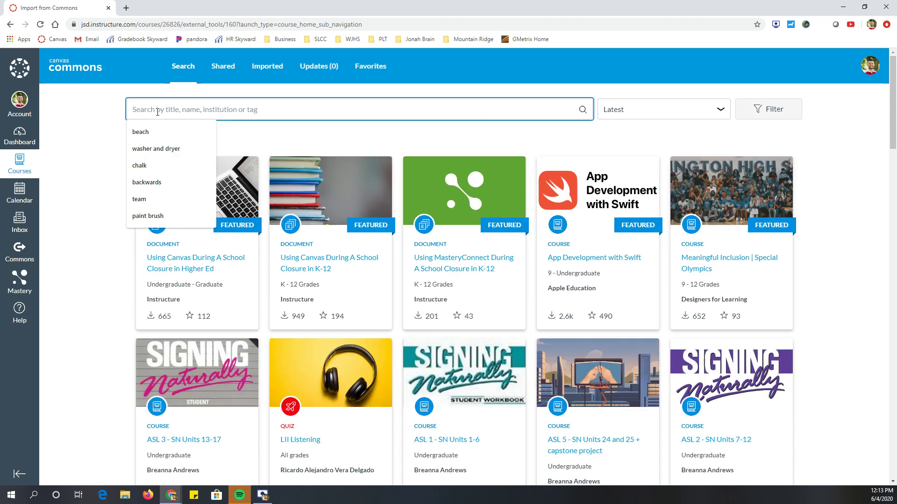
pyautogui.write('business ')
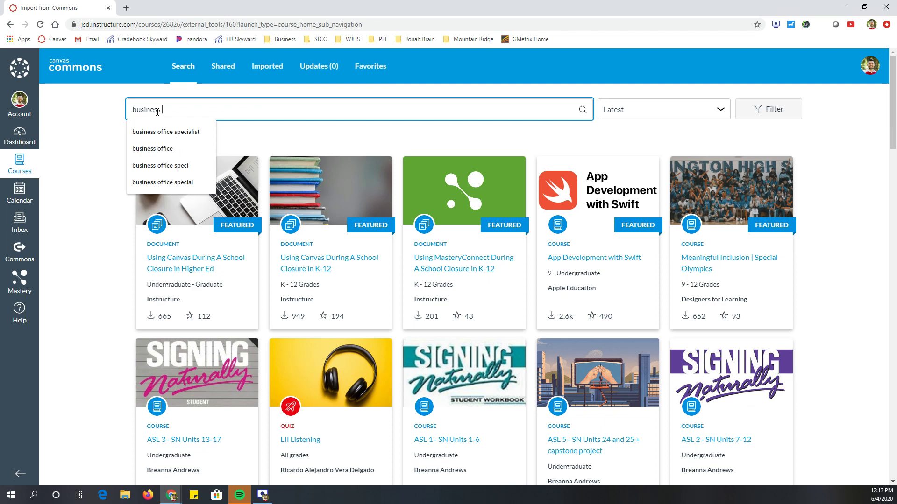
pyautogui.write('office spec')
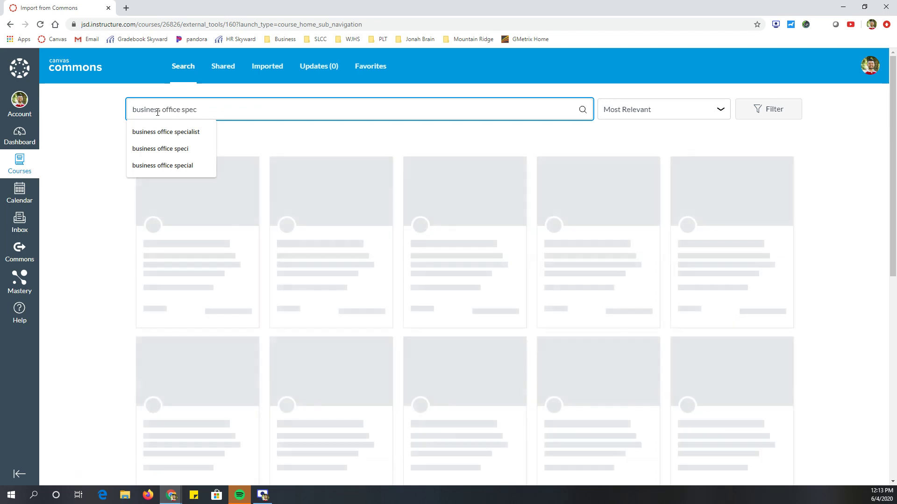
pyautogui.write('ialist')
pyautogui.press('Return')
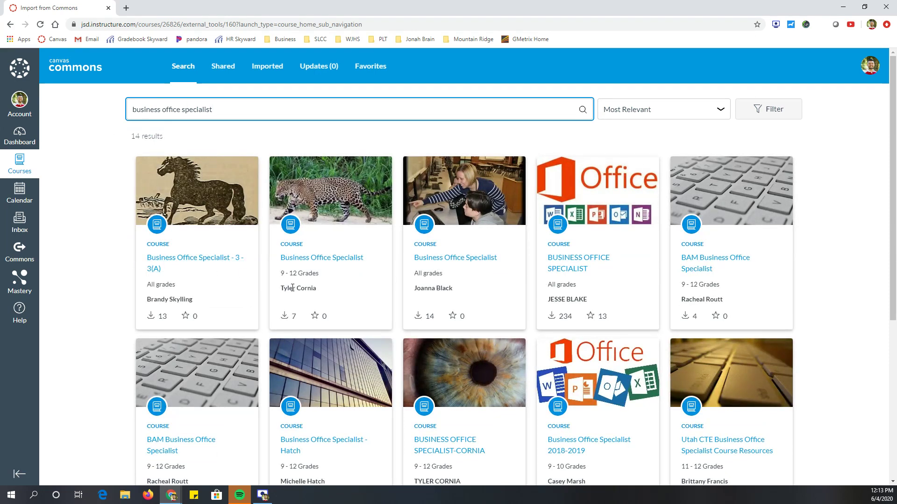
pyautogui.scroll(-1, 283, 275)
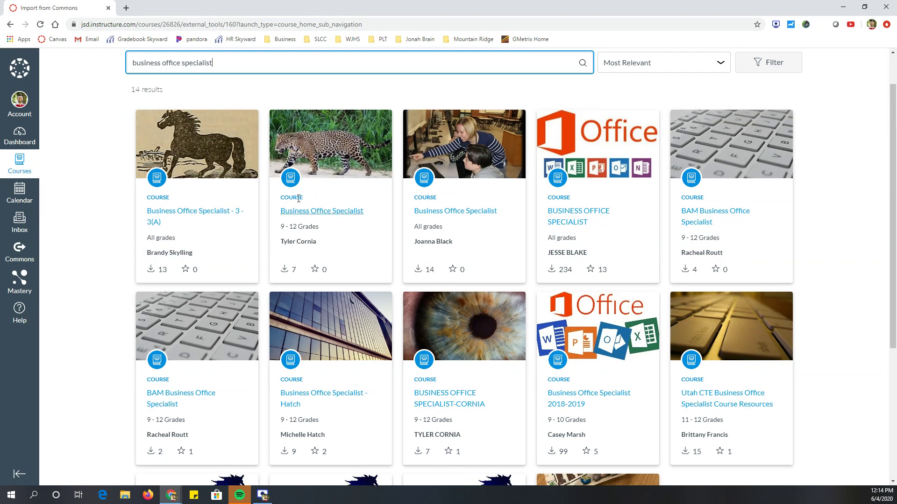
# Step: Open the second Business Office Specialist result and review its Details: grades 9–12, public, 9.76 MB
pyautogui.click(299, 183)
pyautogui.click(292, 211)
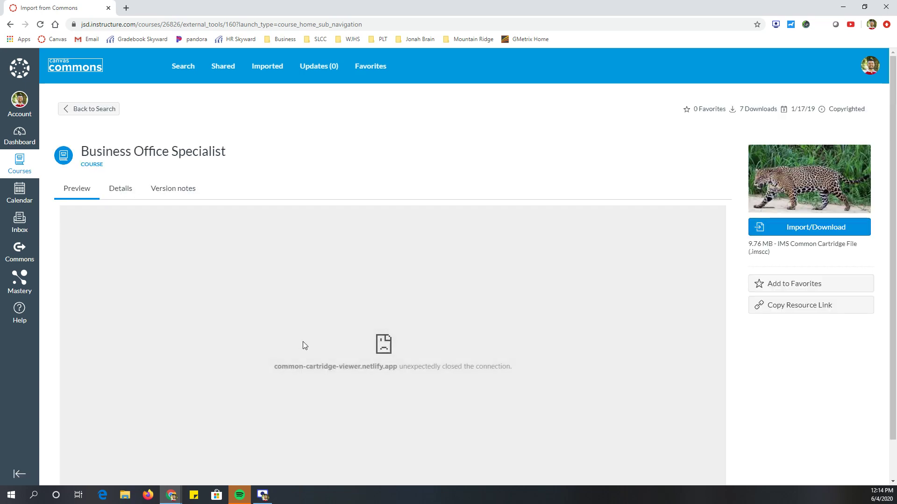
pyautogui.scroll(-1, 248, 268)
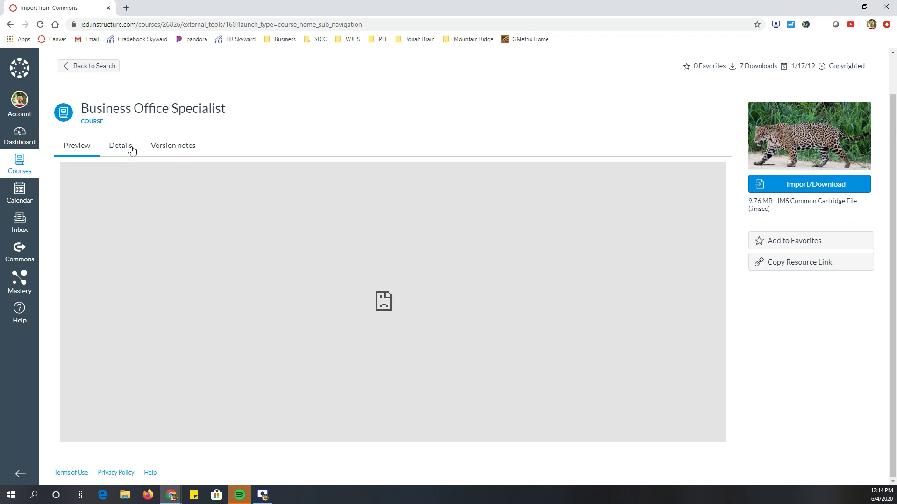
pyautogui.click(130, 147)
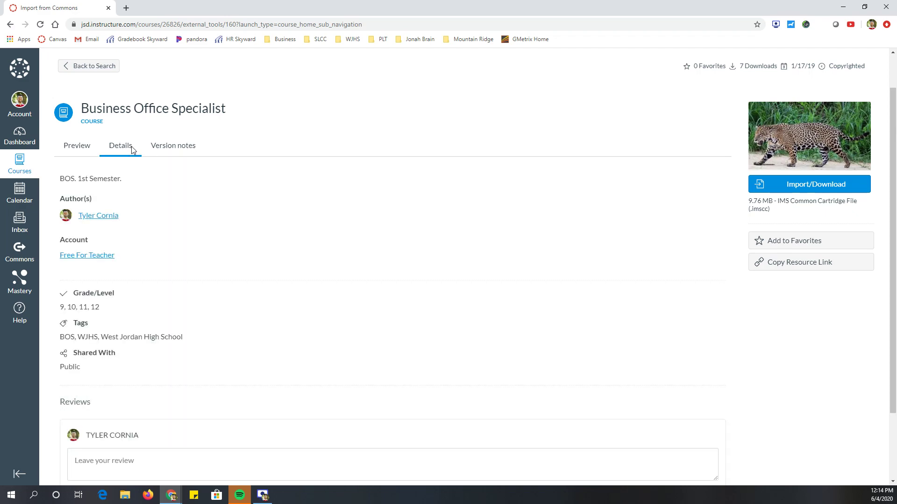
pyautogui.scroll(-2, 162, 307)
pyautogui.scroll(3, 182, 324)
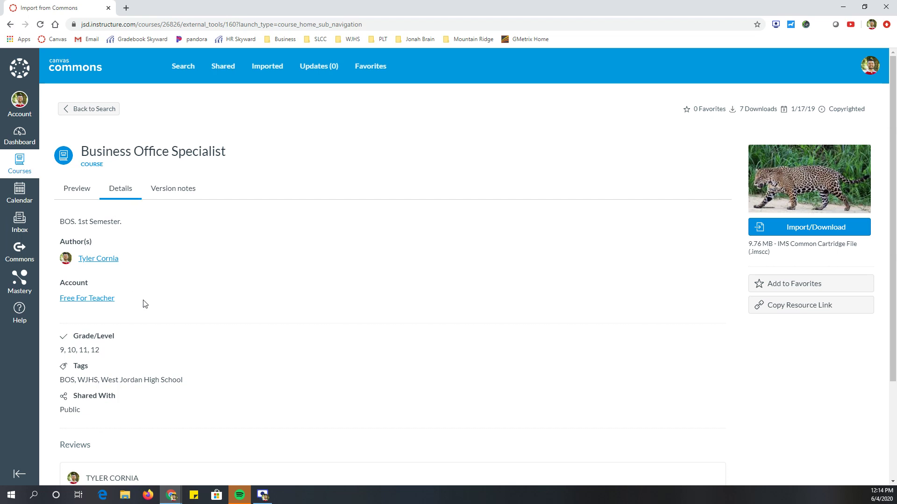
pyautogui.scroll(-3, 111, 287)
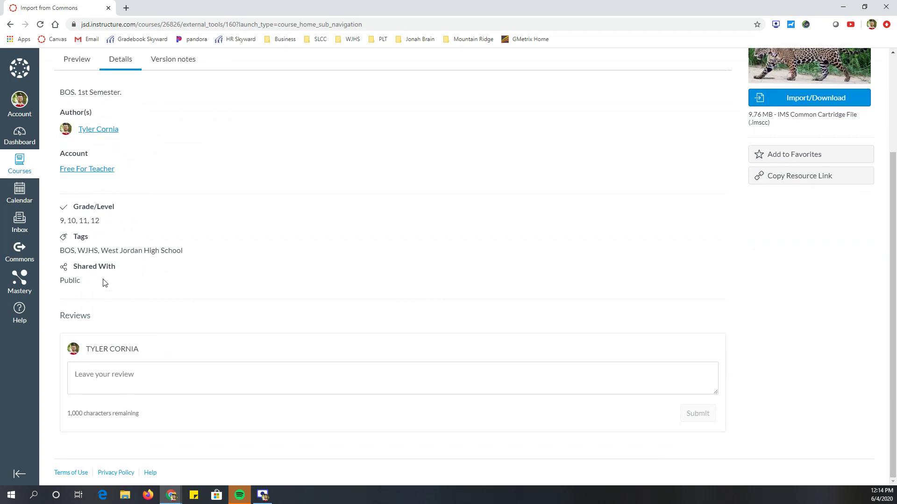
pyautogui.scroll(2, 88, 306)
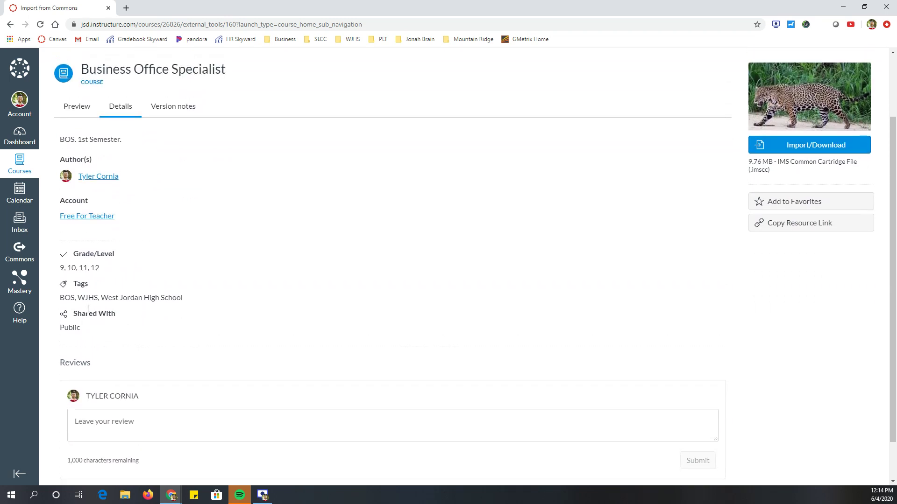
pyautogui.scroll(1, 88, 309)
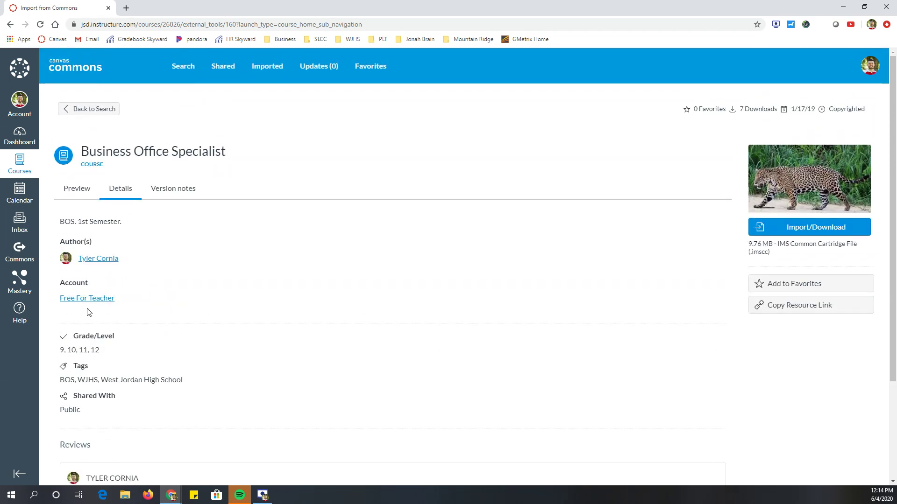